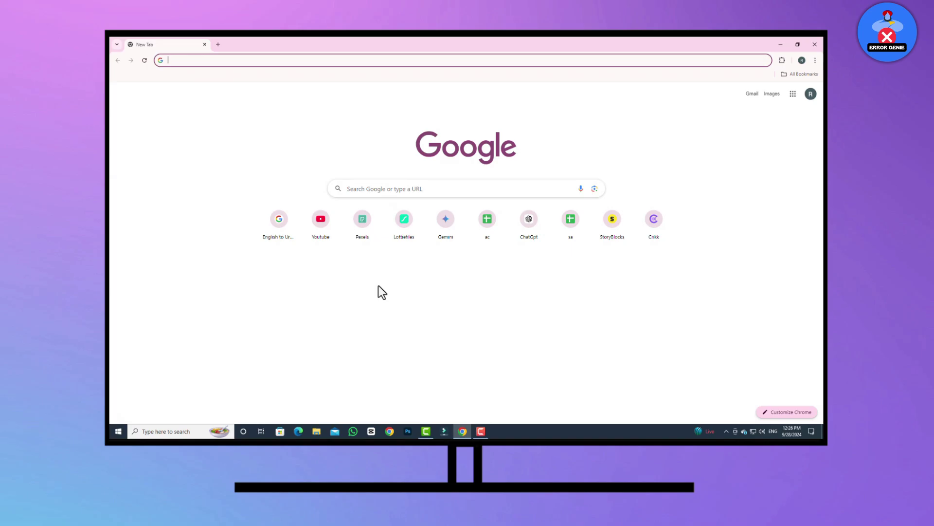
pyautogui.write('htt')
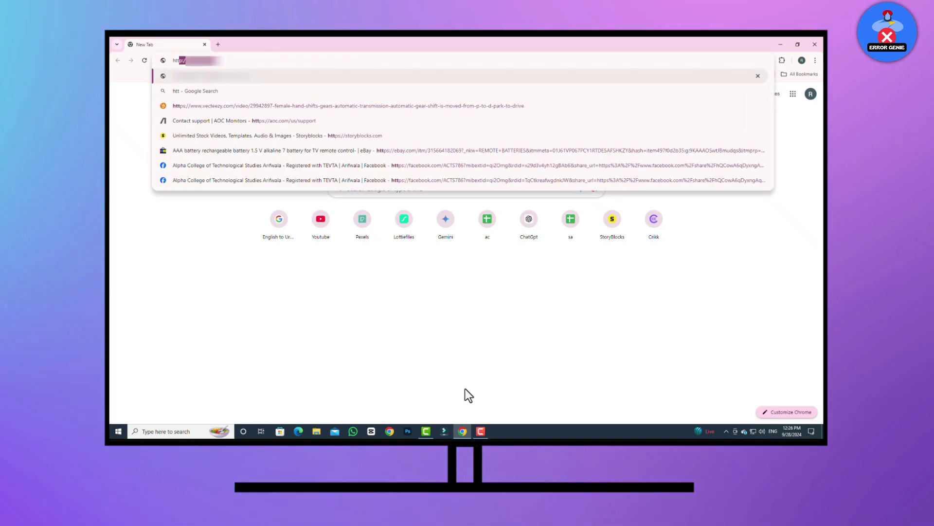
pyautogui.write('p://19')
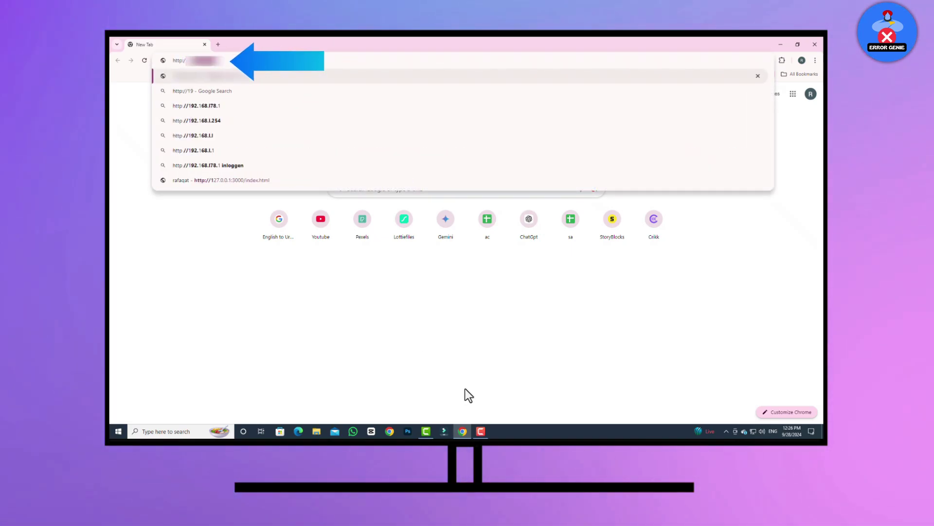
pyautogui.write('2.168.1.3')
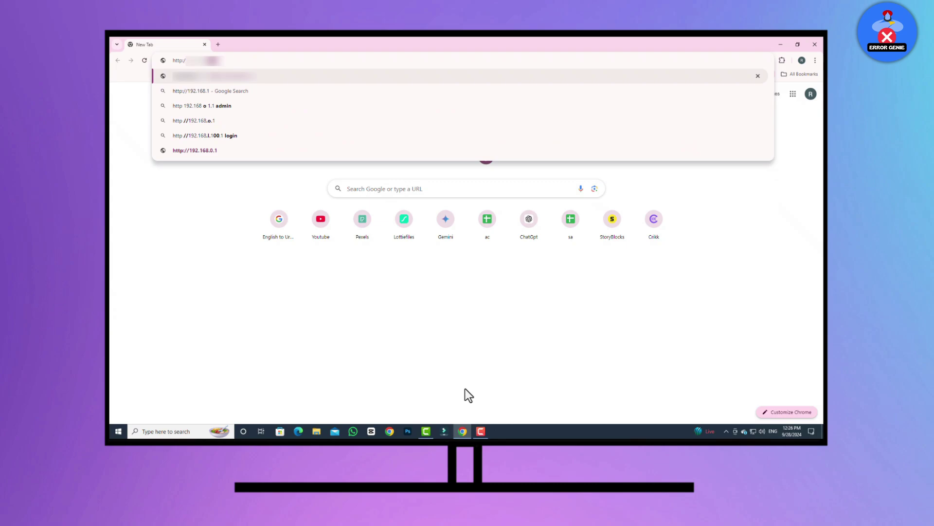
# Load the typed local IP address to reach the phone's Offline Music transfer page.
pyautogui.press('Return')
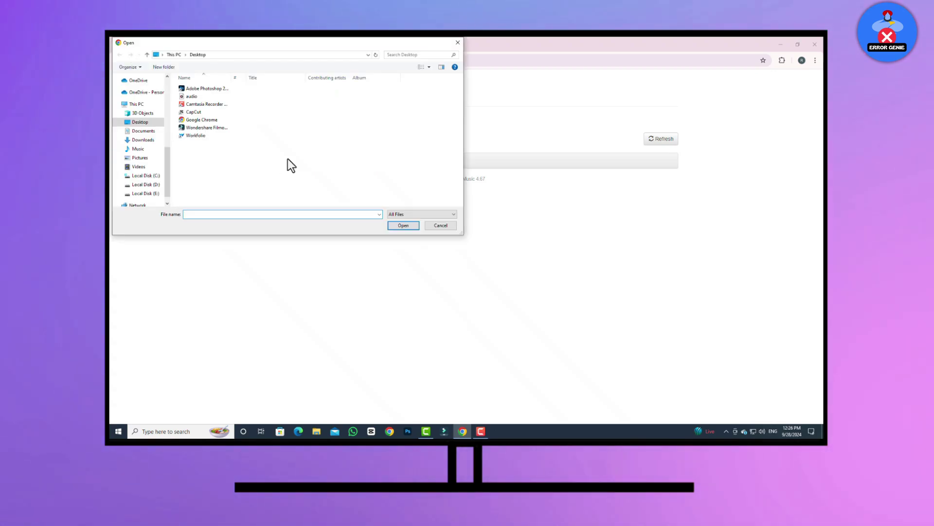
# Select the Desktop file 'audio' in the upload dialog.
pyautogui.click(213, 96)
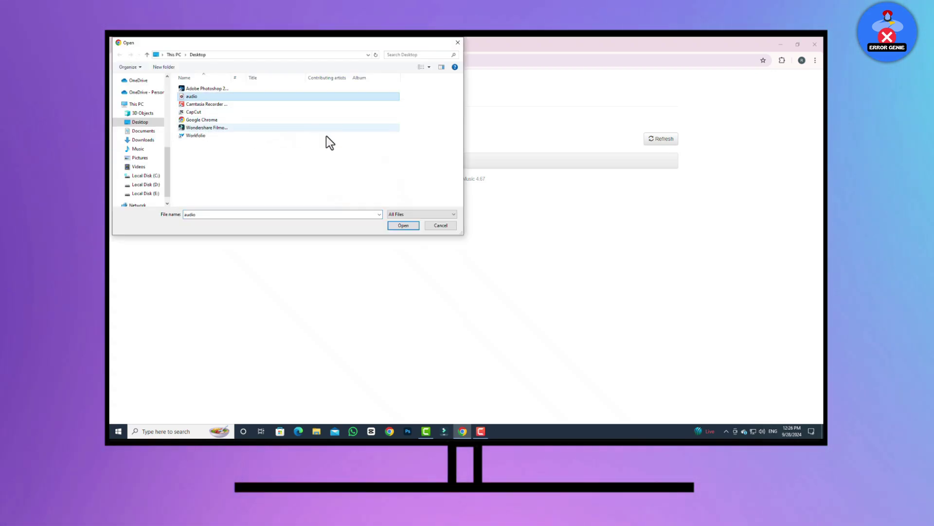